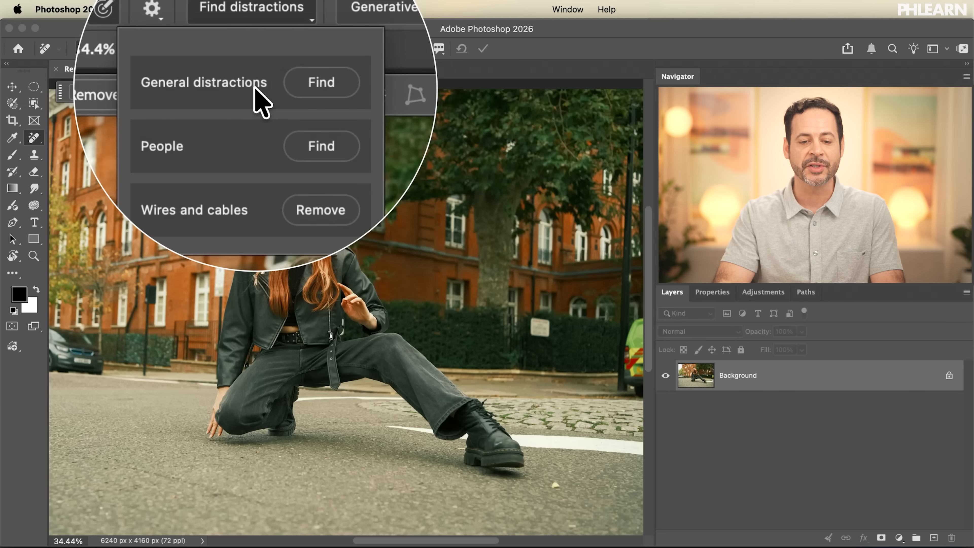
Step: Find the photo's general distractions and toggle the Drain elements category off and back on to check its marked areas
click(276, 87)
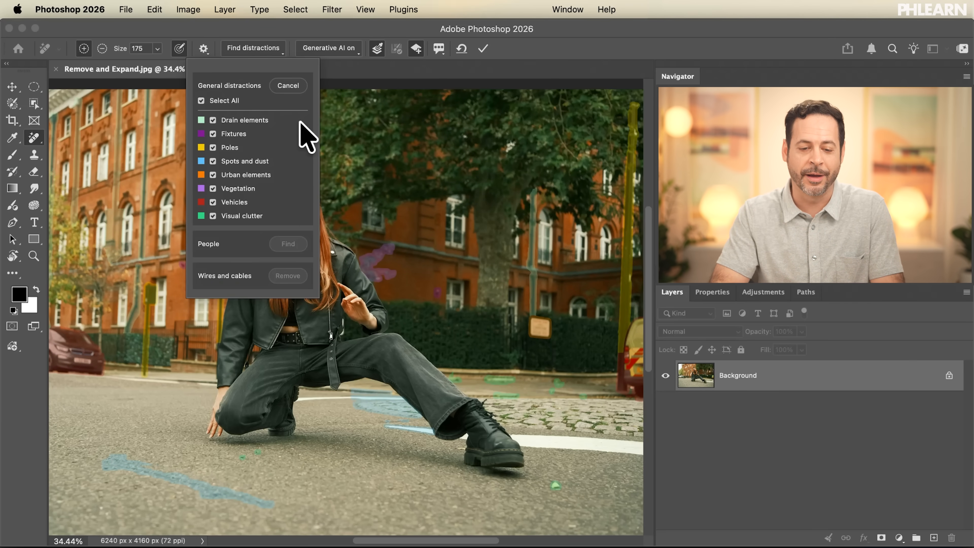
scroll(372, 212, left, 5)
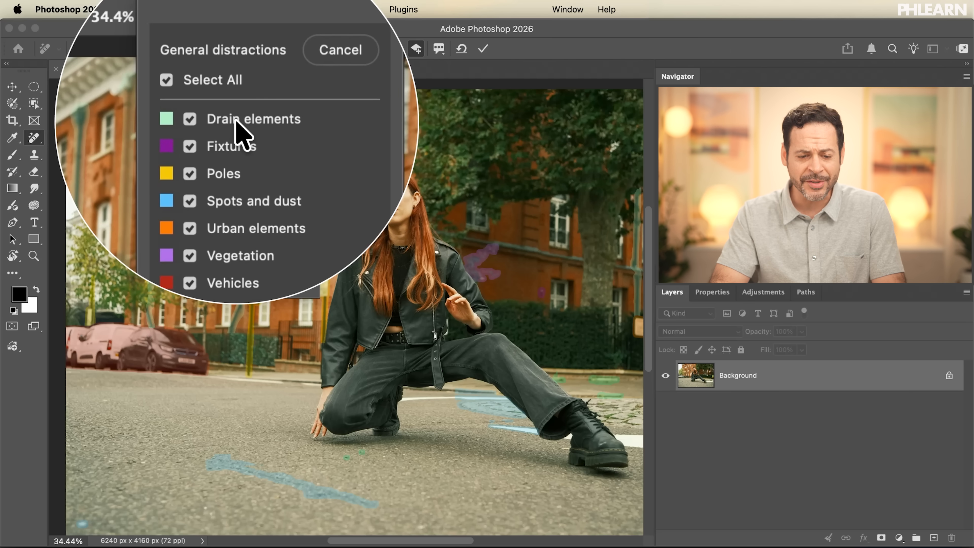
click(235, 122)
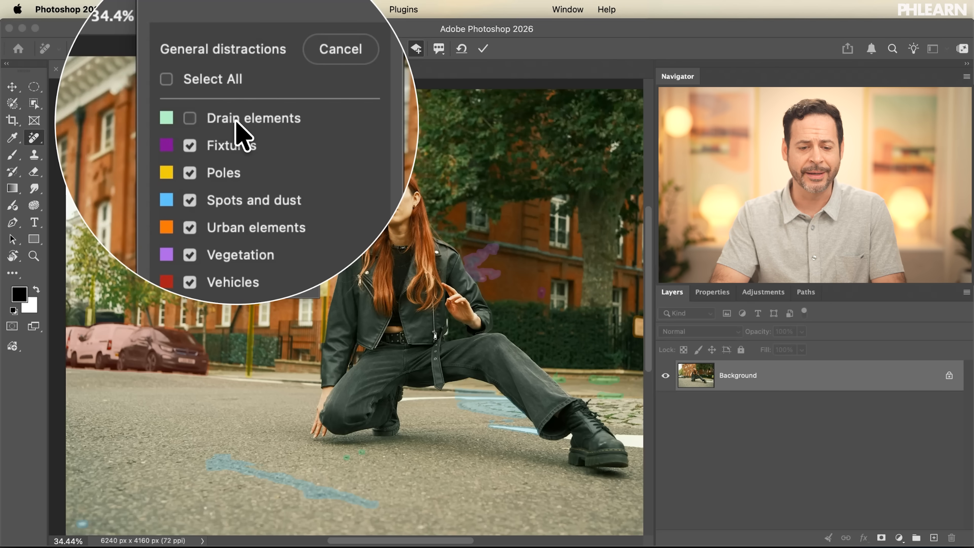
click(235, 120)
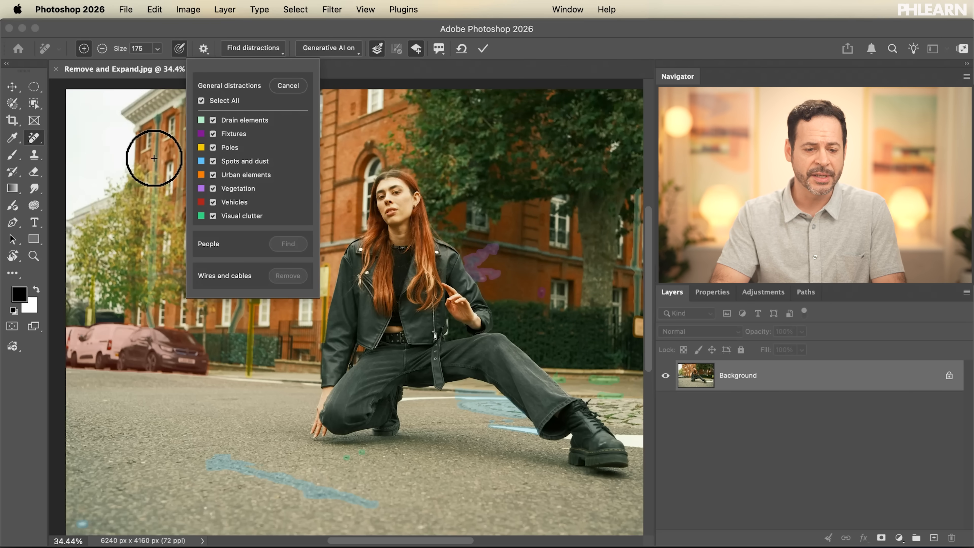
Step: Inspect the marked areas around the building and parked cars, toggling the Poles category off and back on
scroll(155, 158, up, 5)
scroll(154, 159, right, 2)
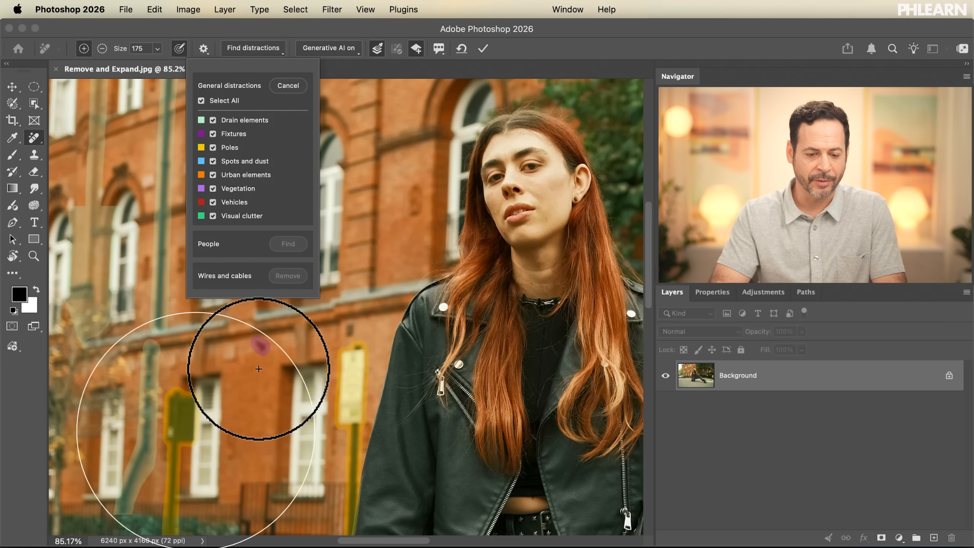
scroll(243, 185, down, 3)
scroll(192, 352, down, 5)
scroll(190, 351, up, 4)
scroll(191, 351, left, 5)
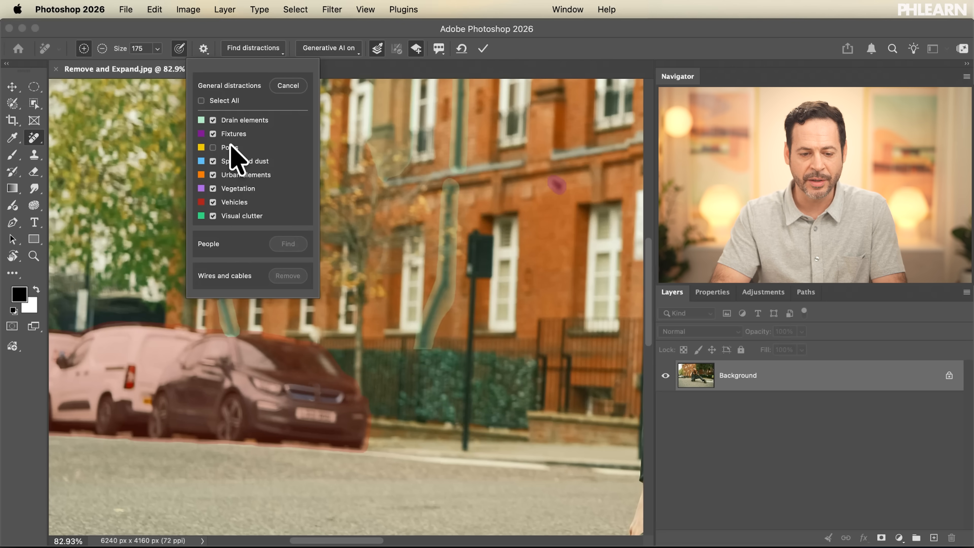
Step: Inspect the remaining marked areas, toggling the Vegetation, Visual clutter and Vehicles categories off and back on
scroll(428, 318, right, 10)
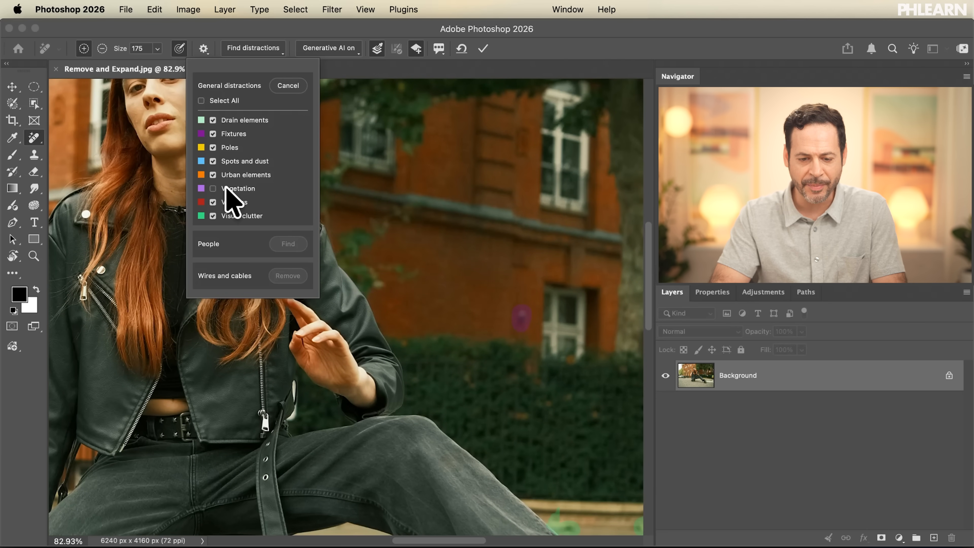
scroll(453, 374, right, 10)
scroll(453, 374, down, 5)
scroll(453, 380, right, 5)
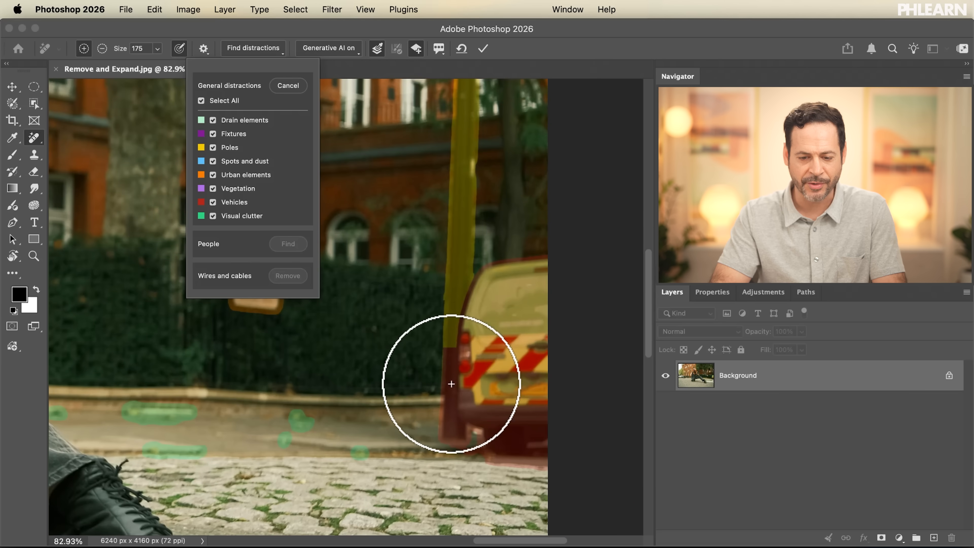
click(236, 216)
scroll(243, 359, left, 5)
scroll(244, 359, down, 3)
click(239, 203)
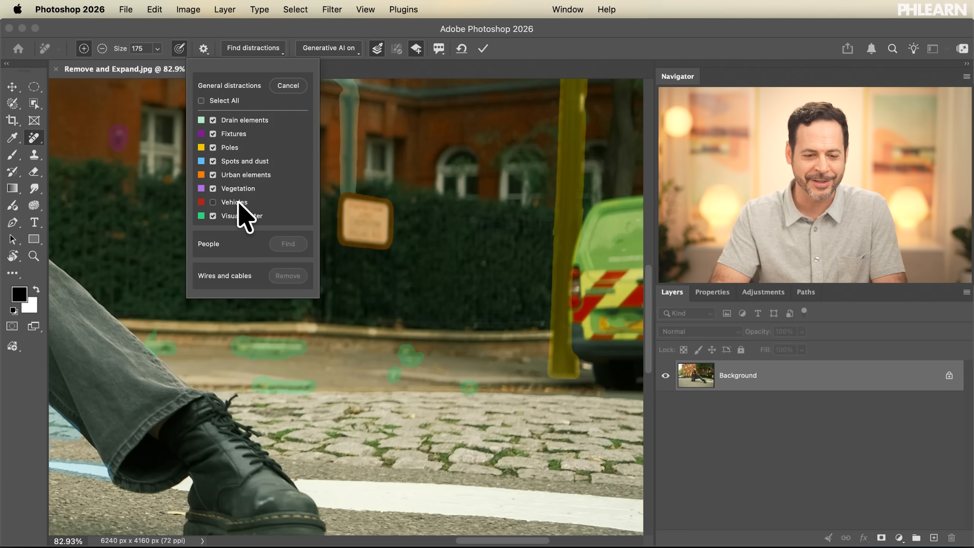
click(238, 203)
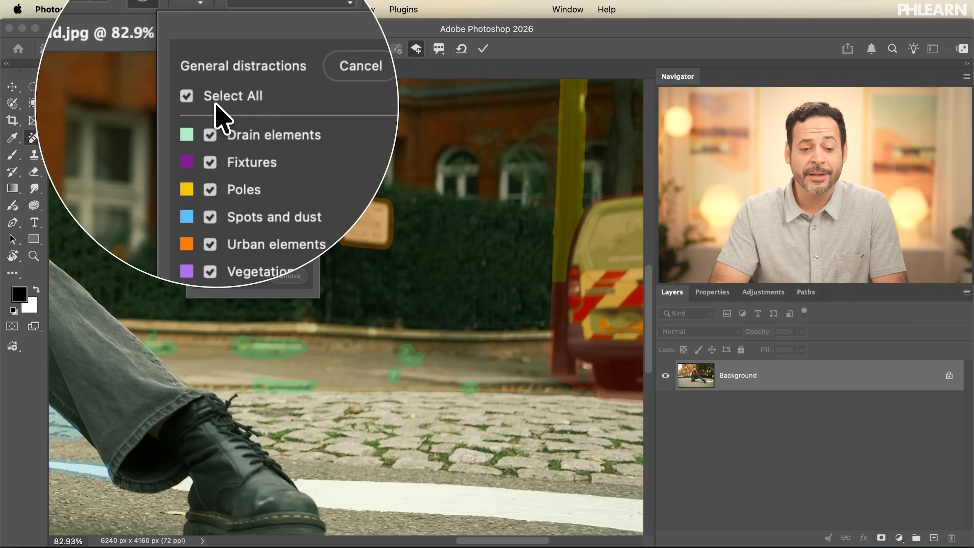
Step: Remove all the marked general distractions from the whole photo with every category selected
scroll(250, 401, down, 10)
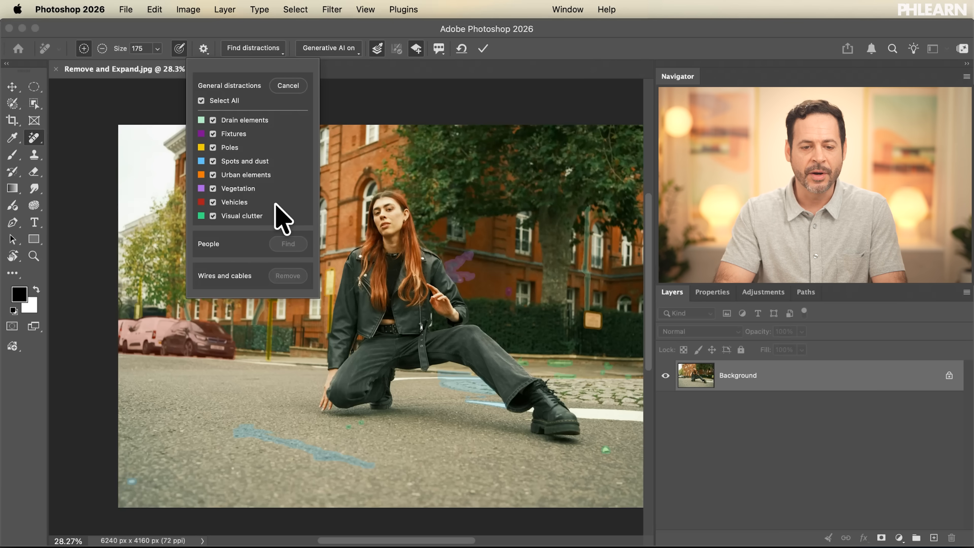
click(484, 52)
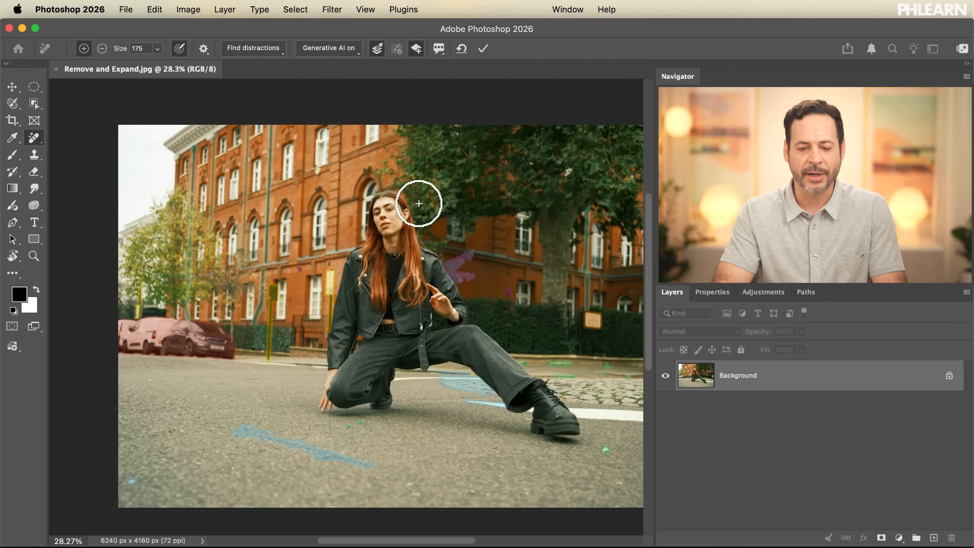
scroll(419, 204, right, 2)
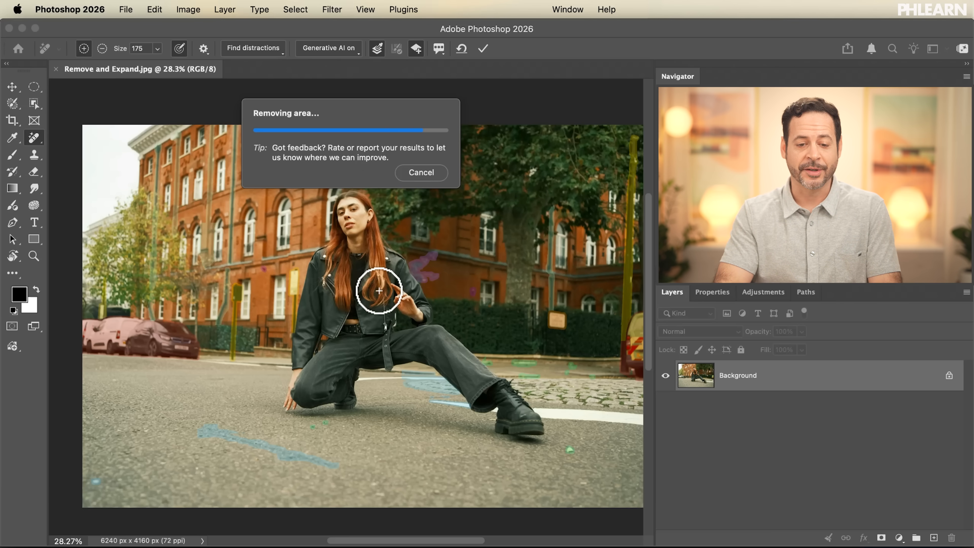
scroll(379, 290, right, 2)
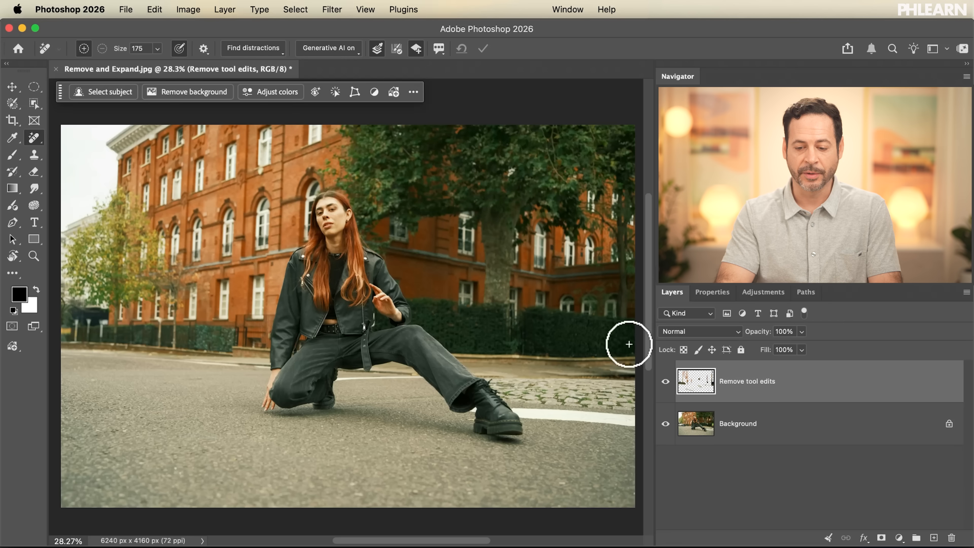
Step: Toggle the visibility of the Remove tool edits layer repeatedly to compare the photo before and after, leaving it visible
click(666, 381)
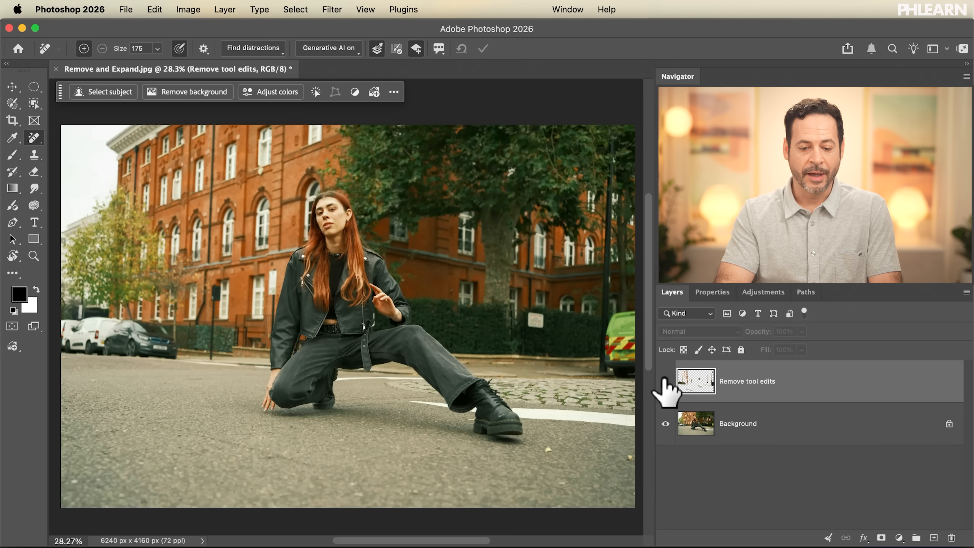
click(665, 381)
click(666, 381)
click(665, 381)
click(665, 381)
click(666, 381)
click(666, 381)
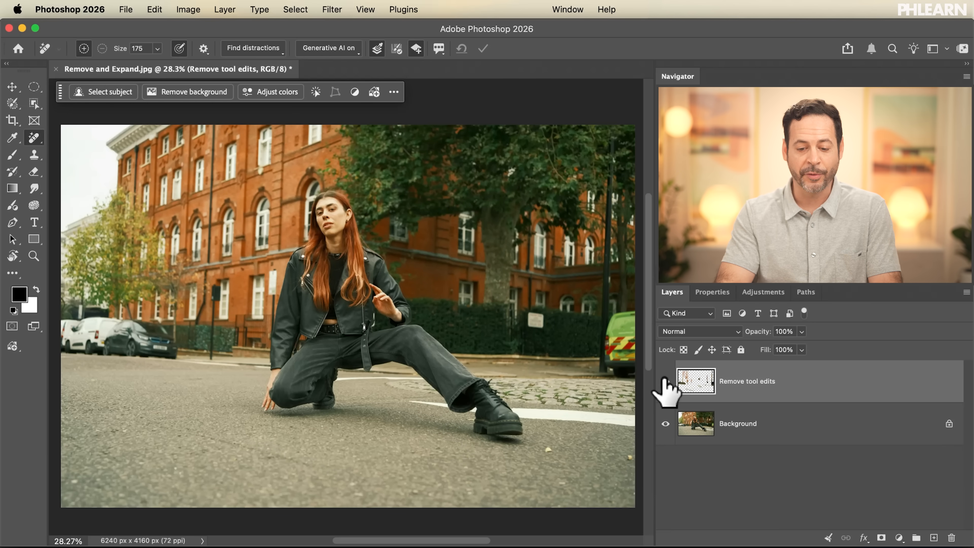
click(665, 381)
click(665, 381)
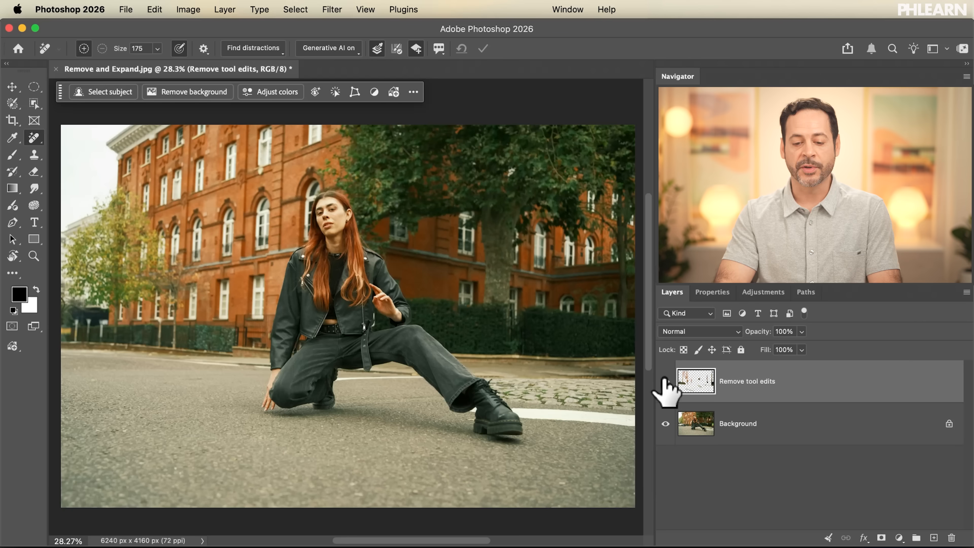
Step: Paint over the white road line behind the model's legs with the Remove tool at brush size 80
scroll(430, 423, up, 5)
scroll(430, 423, right, 10)
scroll(430, 423, left, 6)
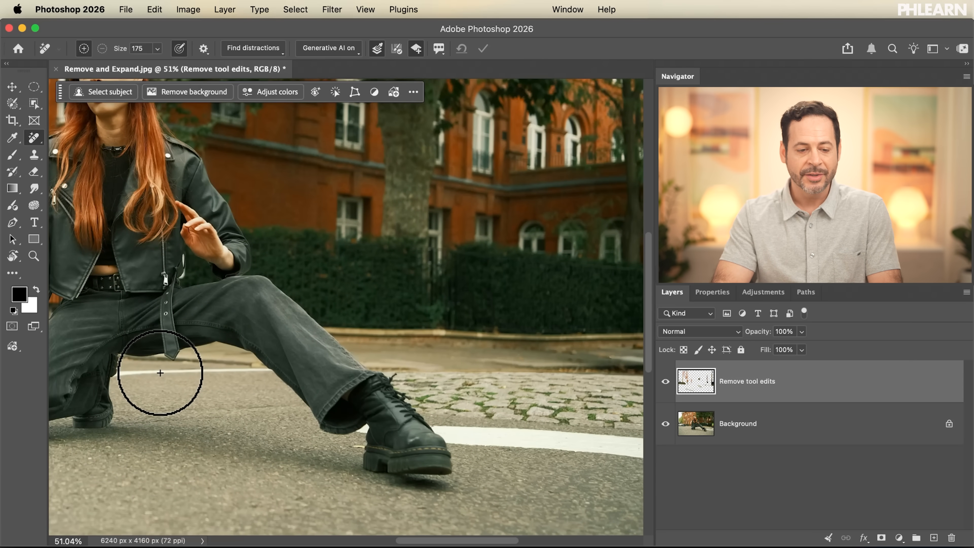
right_click(35, 139)
click(46, 142)
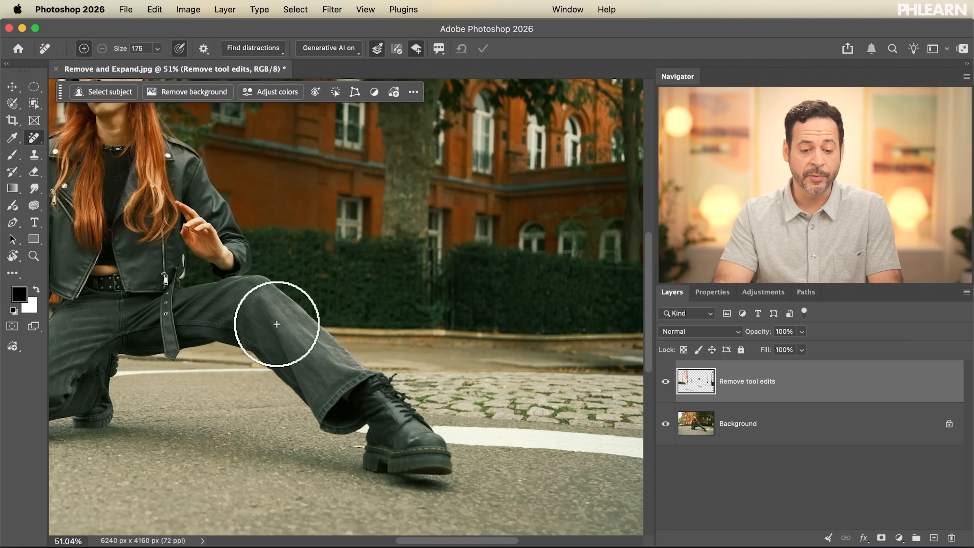
key(bracketleft)
key(bracketleft)
key(bracketleft)
key(bracketleft)
key(bracketleft)
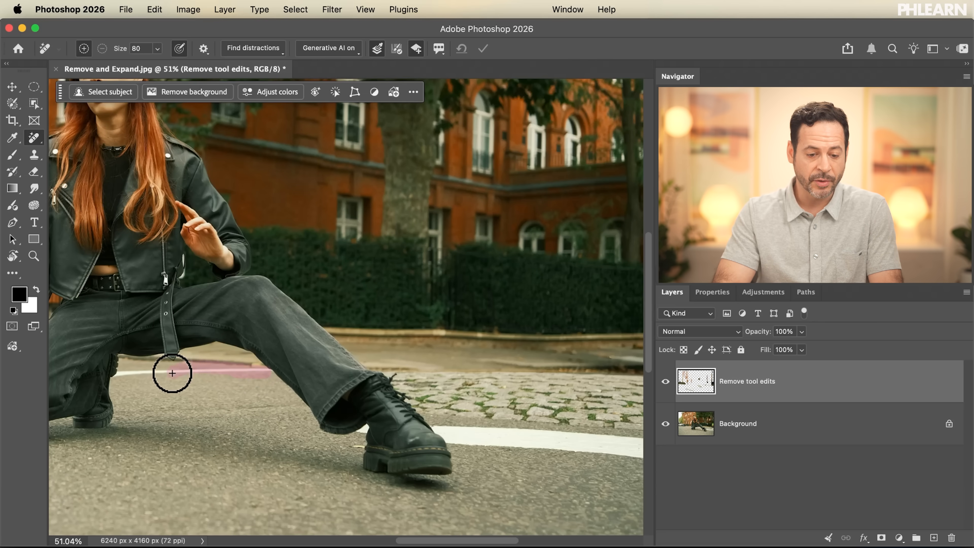
drag(115, 374, 111, 371)
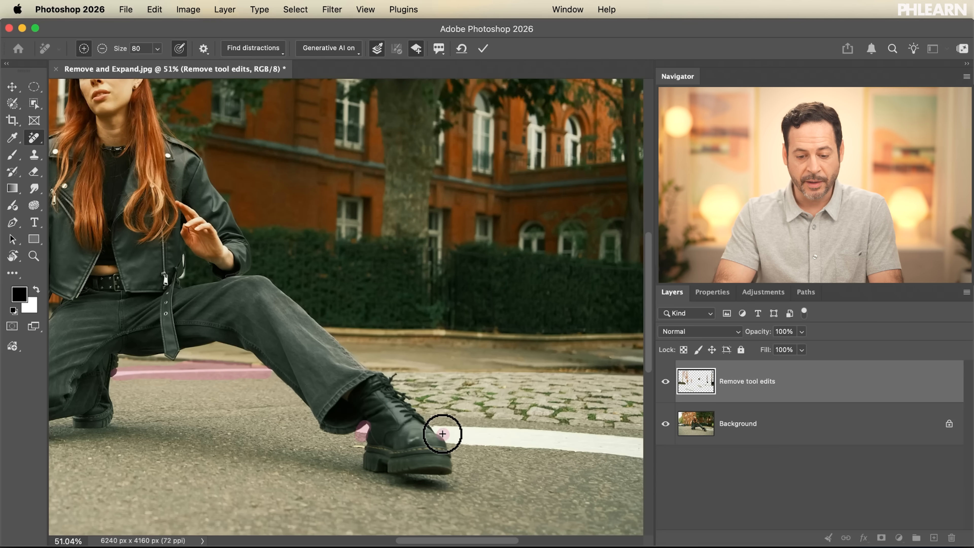
Step: Paint over the wide white road line from the boot to the photo's edge at brush size 150 and remove the marked lines
key(bracketright)
mouse_move(451, 438)
mouse_down()
mouse_move(572, 440)
mouse_move(520, 443)
mouse_up()
scroll(542, 446, right, 5)
mouse_move(370, 451)
mouse_down()
mouse_move(474, 451)
mouse_move(436, 456)
mouse_up()
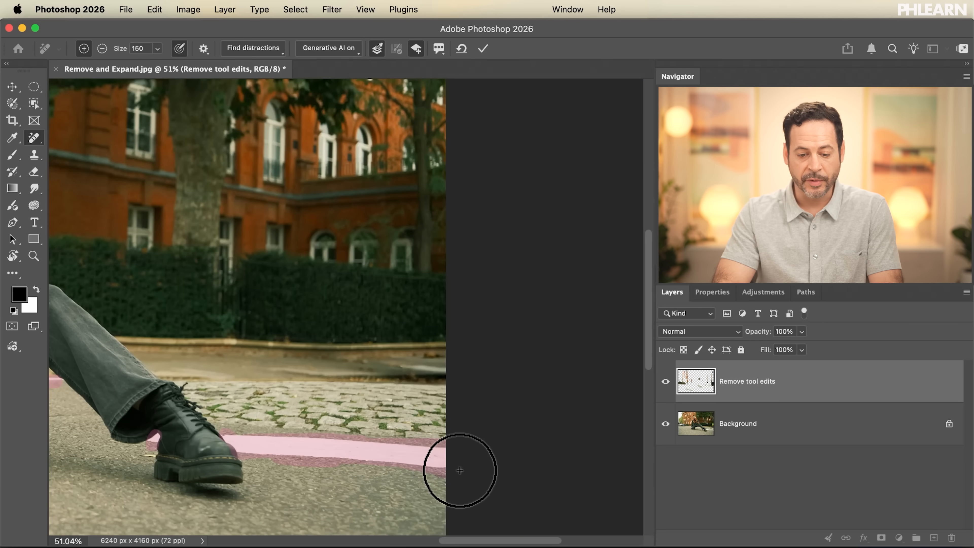
scroll(460, 471, left, 10)
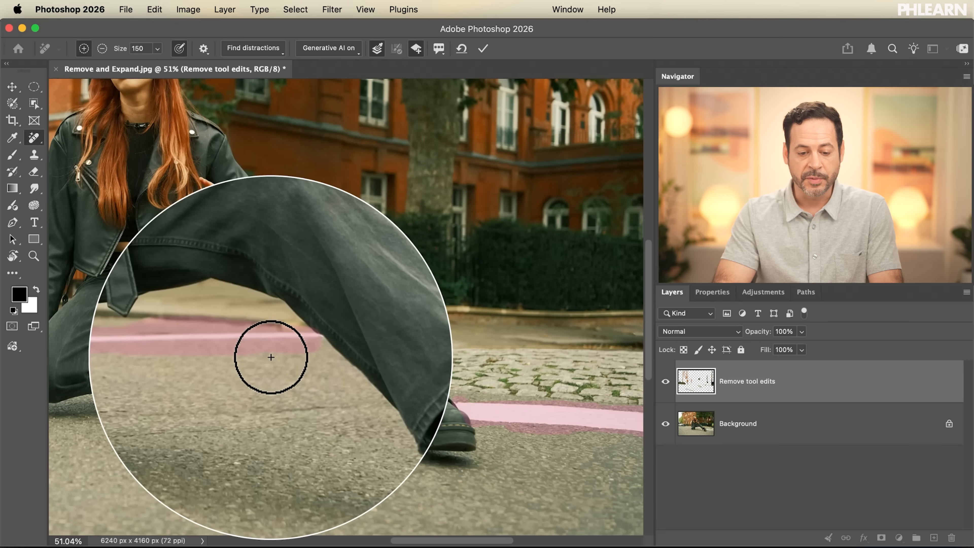
click(482, 50)
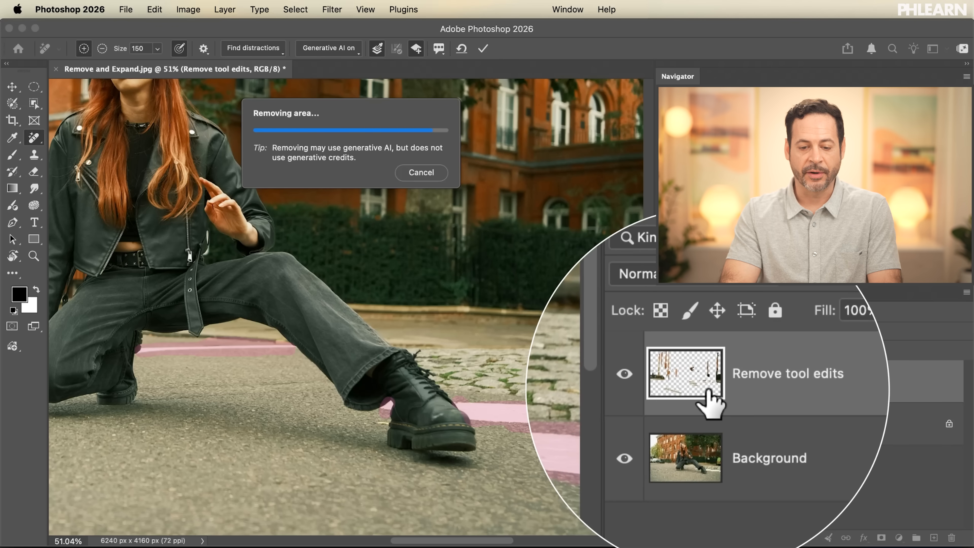
Step: Toggle the Remove tool edits 1 and Remove tool edits layers off and back on to compare the cleaned photo with the original
scroll(483, 367, down, 8)
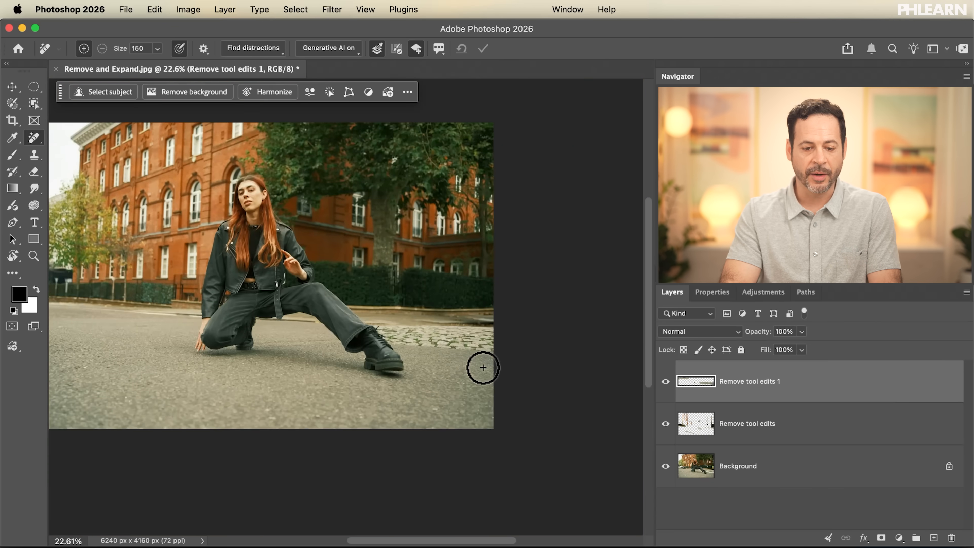
scroll(484, 368, left, 3)
scroll(483, 368, up, 2)
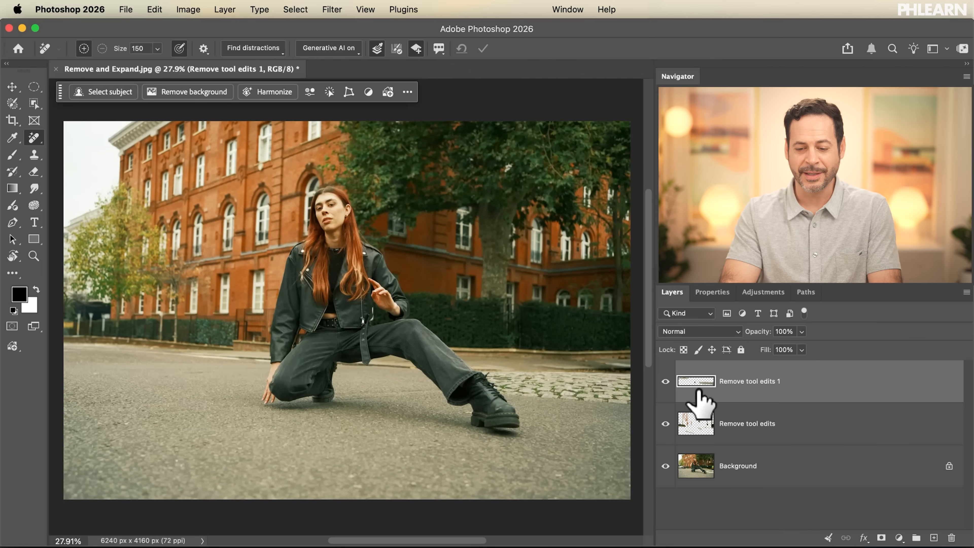
click(667, 382)
click(667, 422)
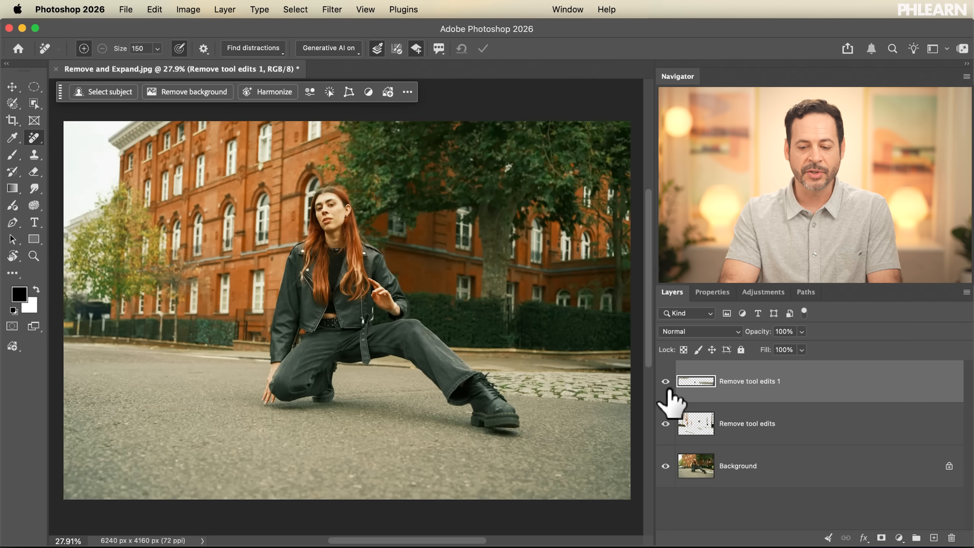
click(666, 382)
click(666, 423)
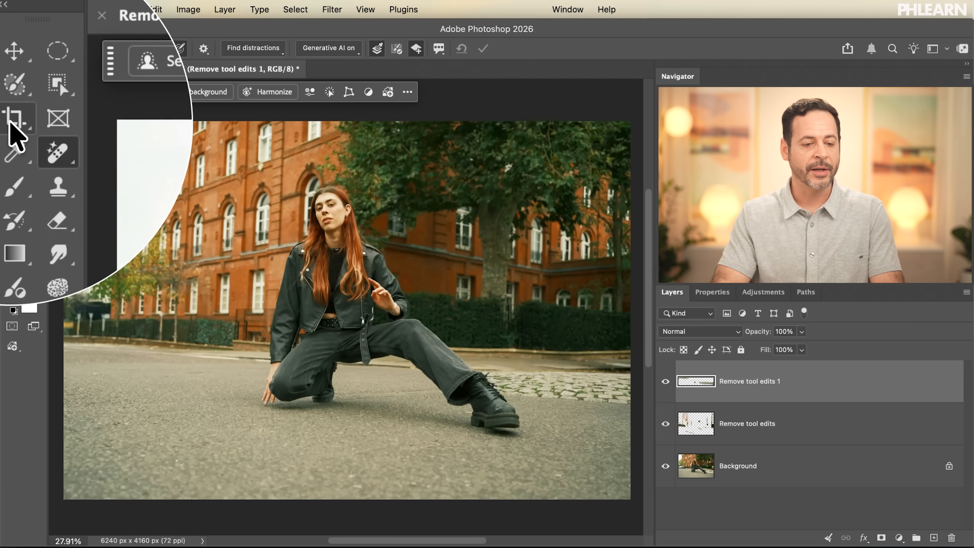
Step: Start a crop with the Rule of Thirds overlay and extend it past the photo's upper and right edges to about 7057 x 4588 px
click(10, 123)
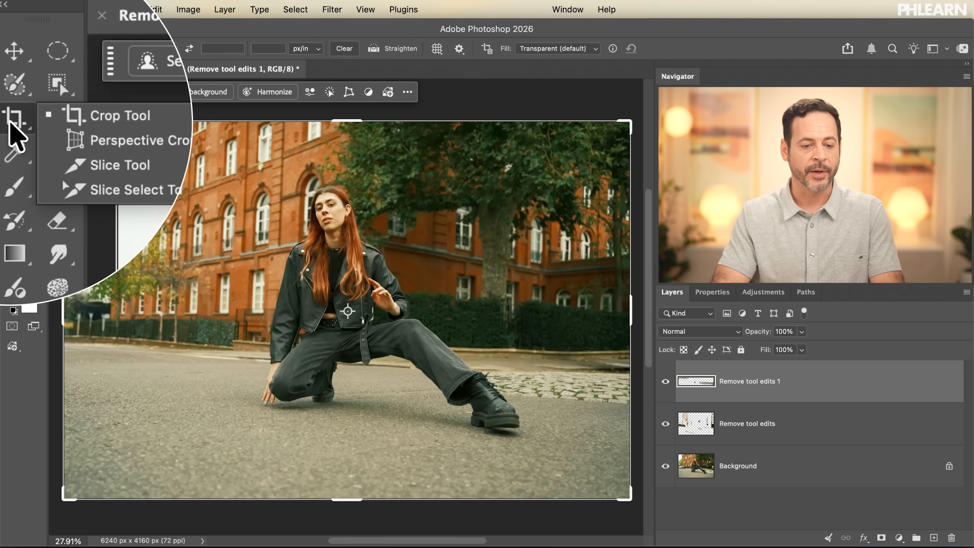
click(50, 120)
click(331, 311)
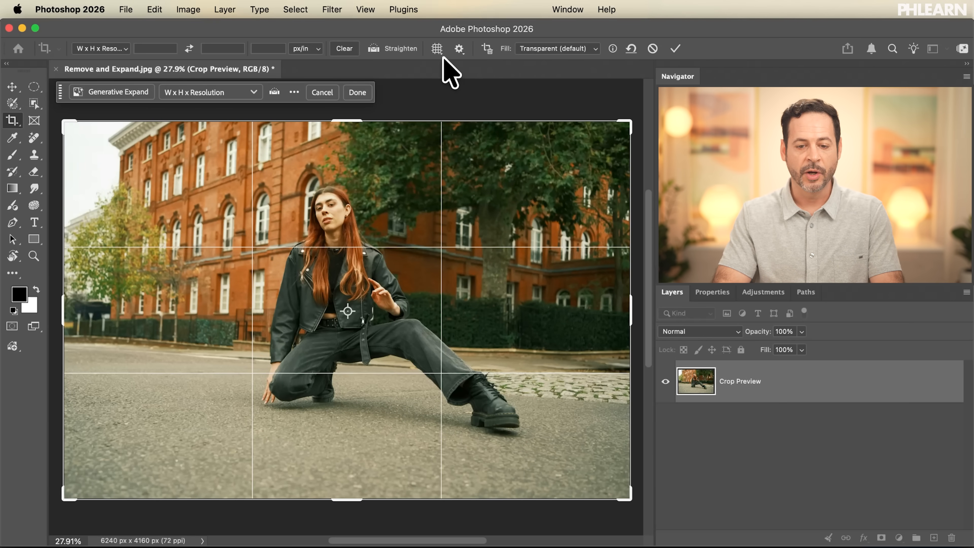
click(437, 48)
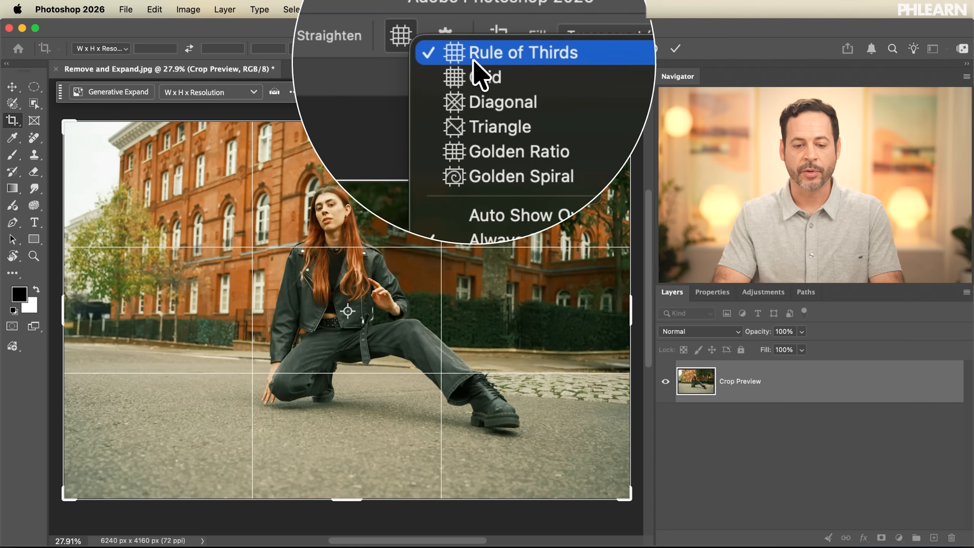
click(403, 207)
drag(413, 211, 367, 222)
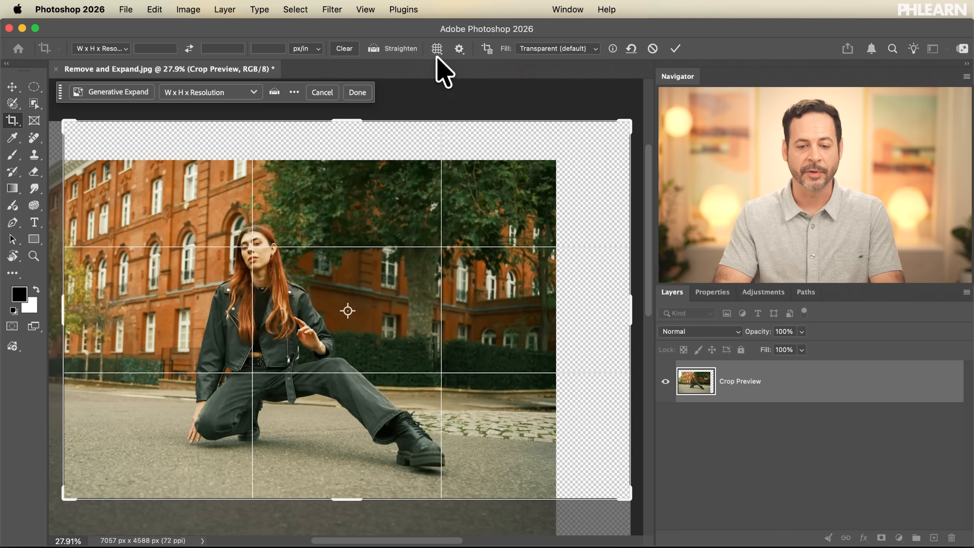
Step: Keep the Rule of Thirds overlay and nudge the photo so the model's face sits on the upper-left grid intersection
click(437, 49)
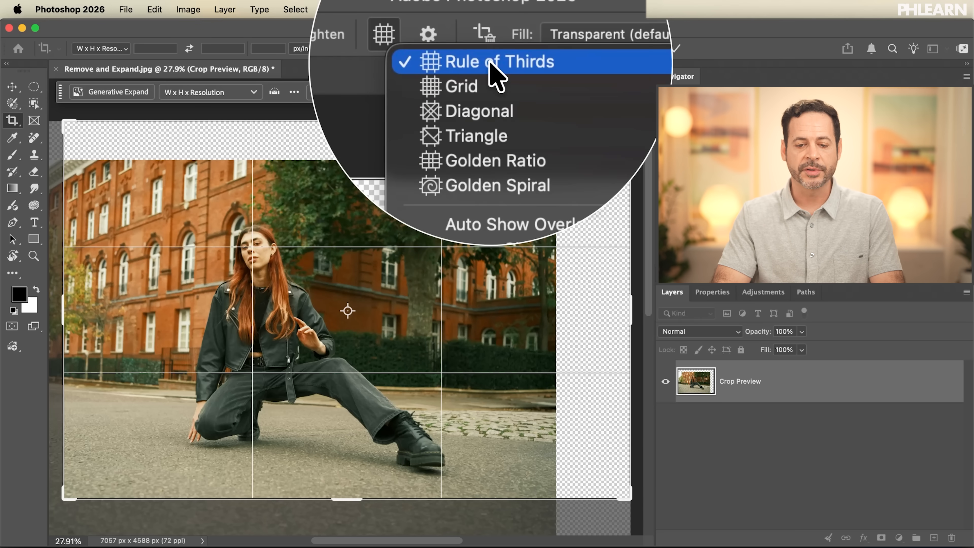
click(490, 66)
scroll(297, 299, left, 2)
scroll(298, 299, down, 1)
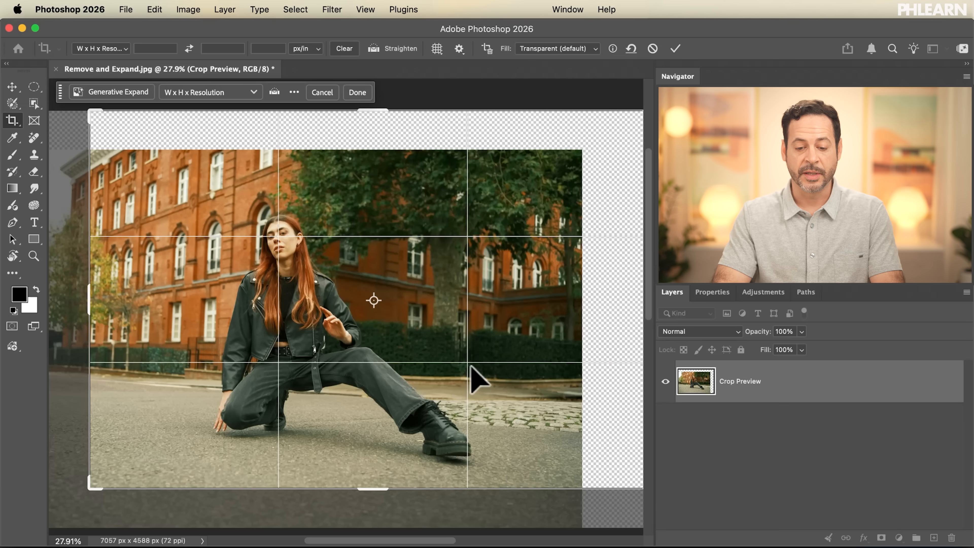
drag(301, 280, 300, 282)
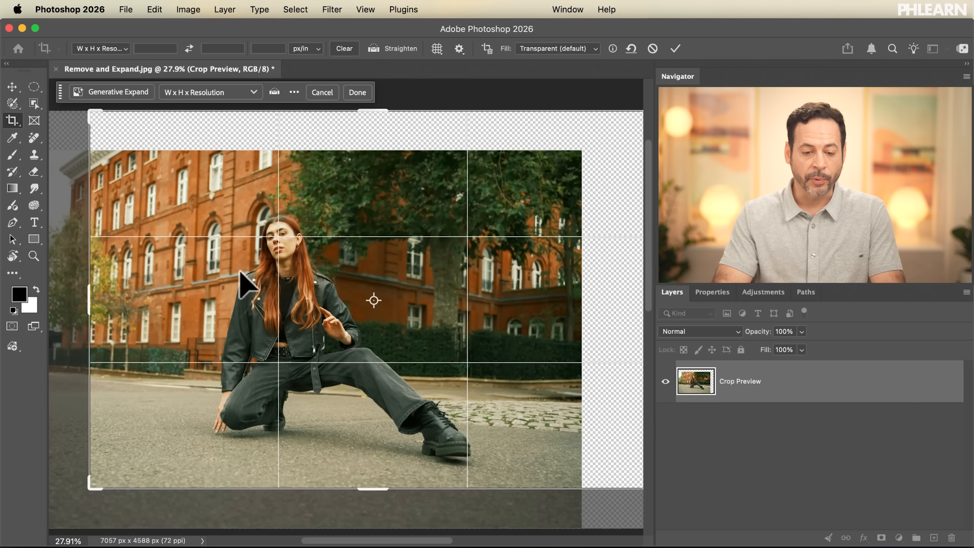
Step: Fine-tune the crop frame to about 6586 x 4390 px and reposition the photo so the model's face stays on the upper-left thirds intersection
drag(90, 495, 68, 498)
drag(352, 348, 312, 342)
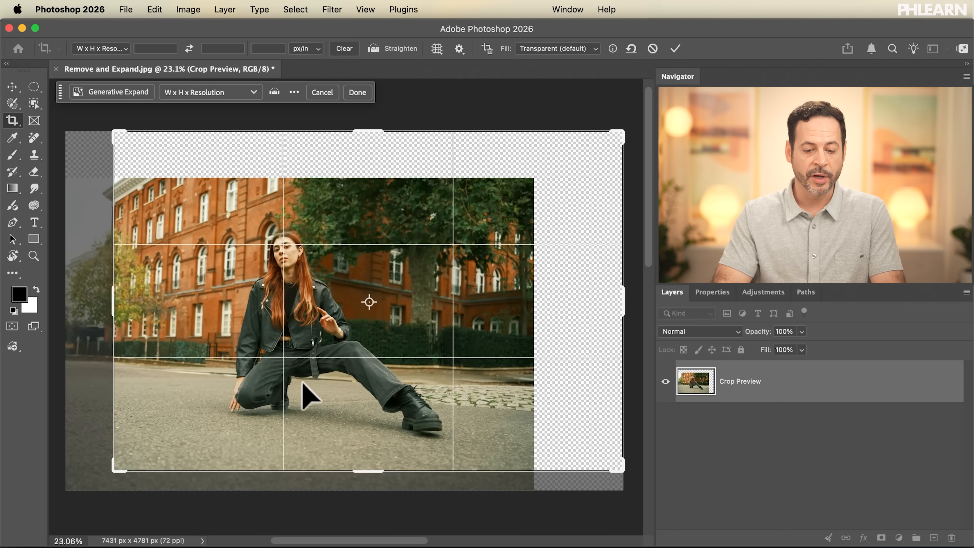
drag(122, 477, 122, 463)
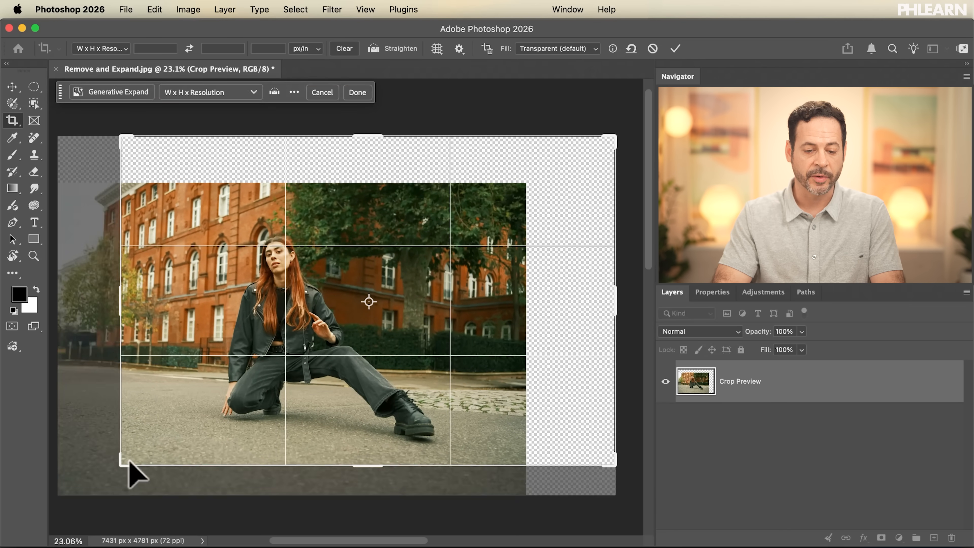
drag(156, 430, 163, 425)
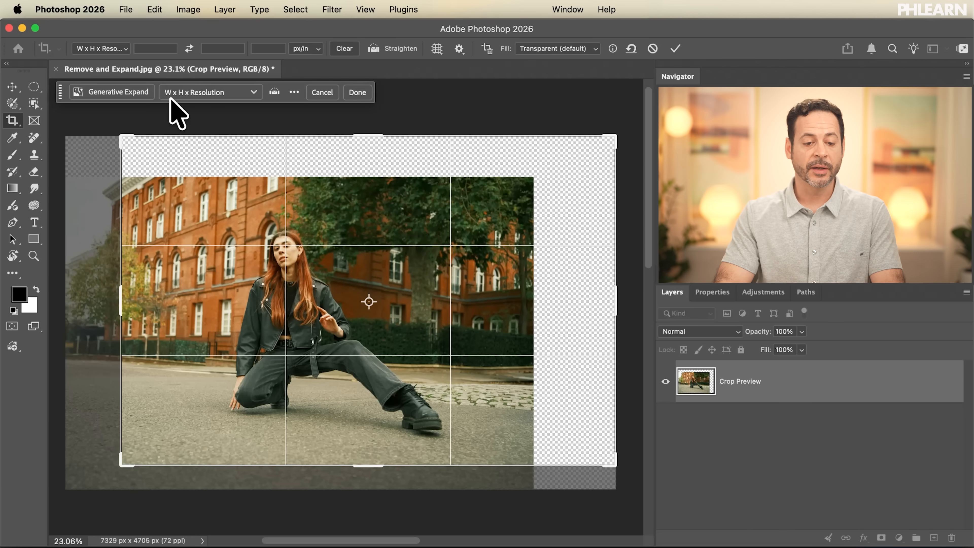
Step: Start Generative Expand on the crop and review the model choices, keeping Firefly Fill & Expand
click(112, 94)
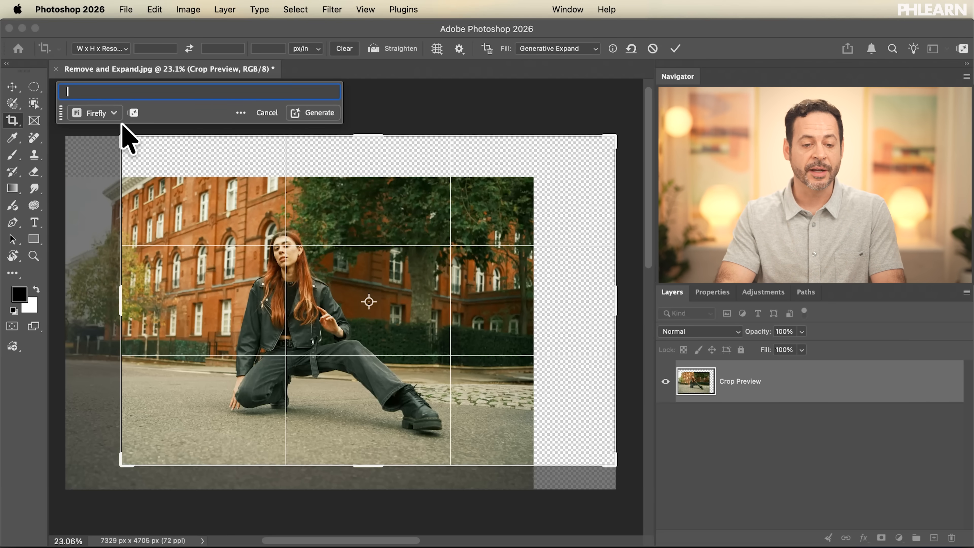
click(111, 113)
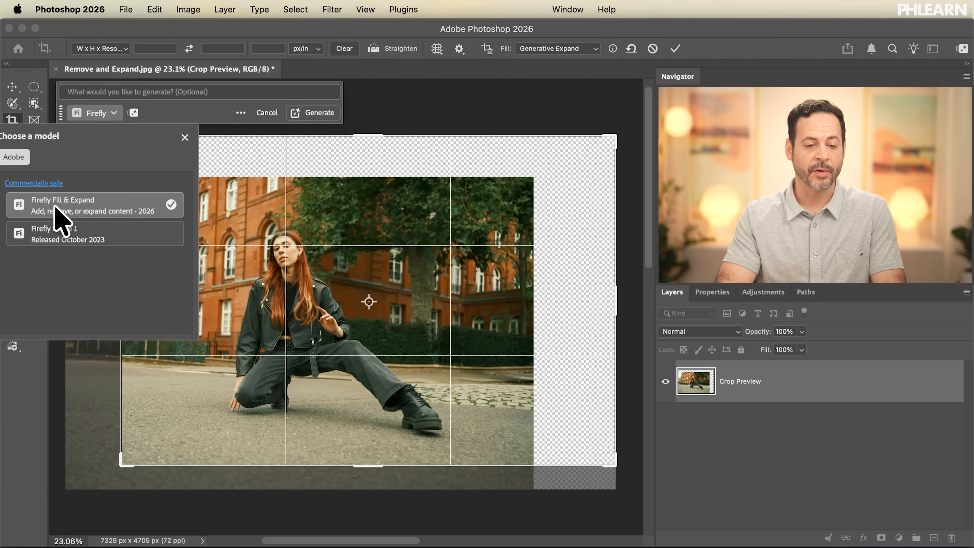
click(167, 113)
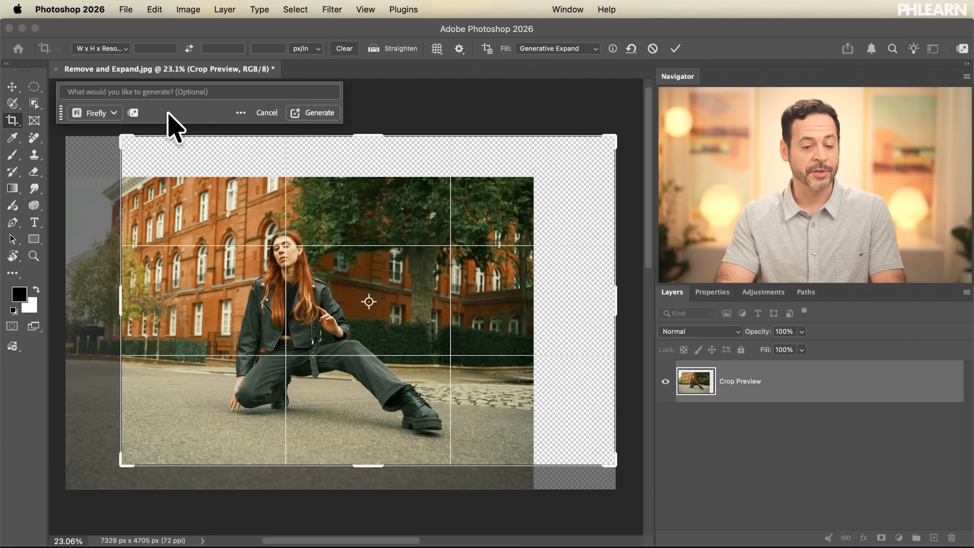
Step: Check the generative credits balance and the credit cost per feature, and close the credits overview
click(133, 113)
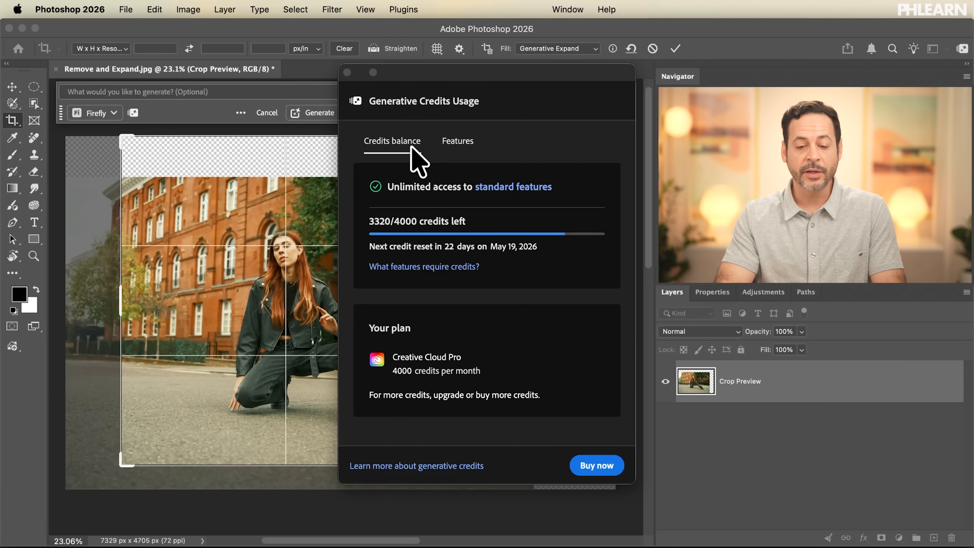
click(459, 143)
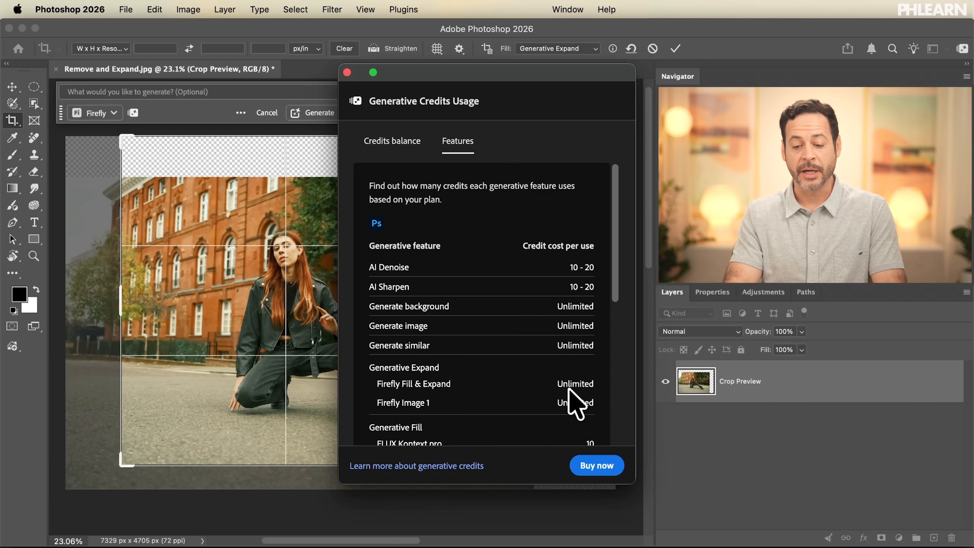
click(391, 150)
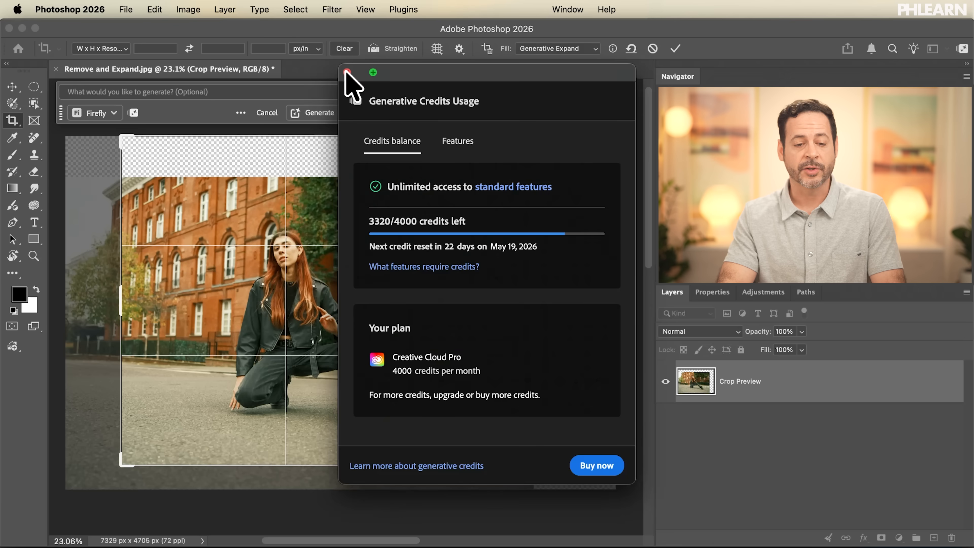
click(221, 138)
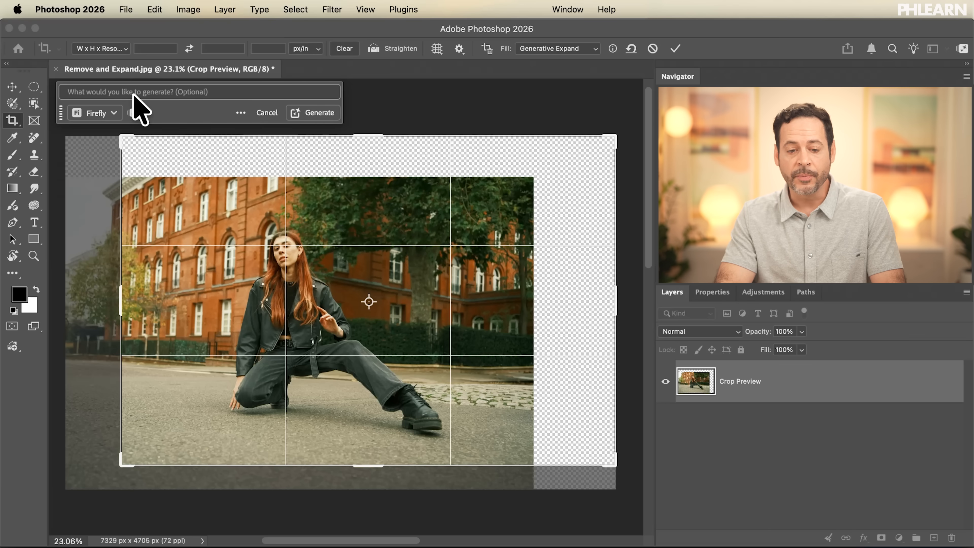
Step: Generate the expanded areas without a prompt and choose the second of the three variations
click(320, 113)
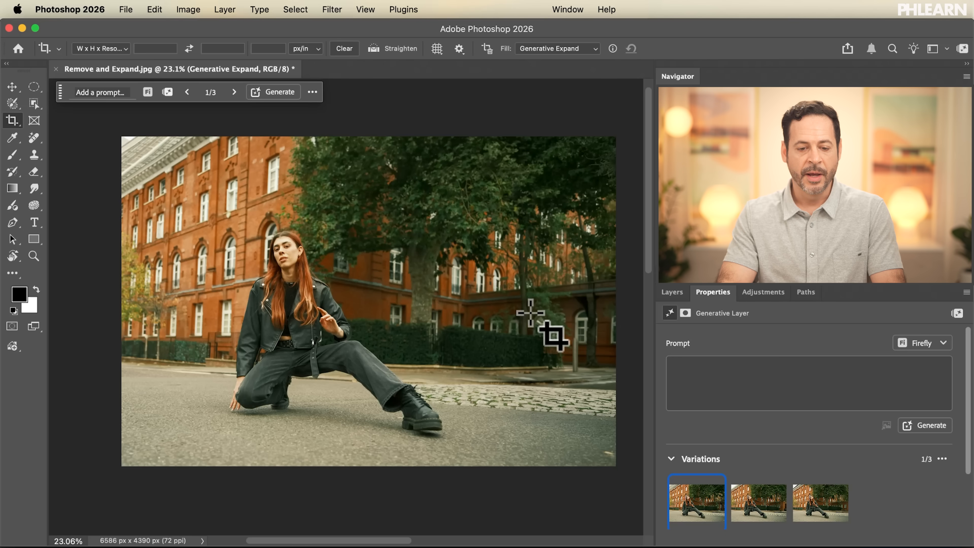
click(748, 499)
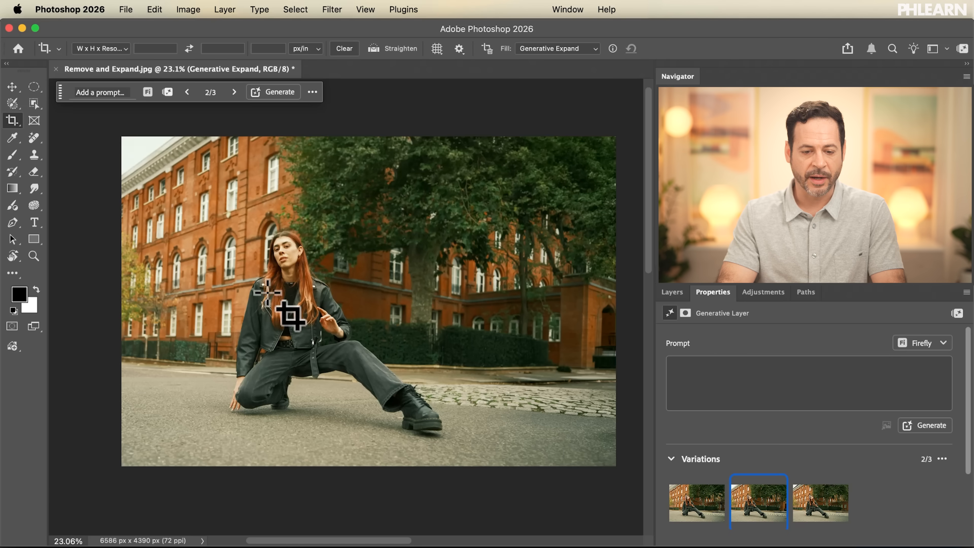
click(320, 322)
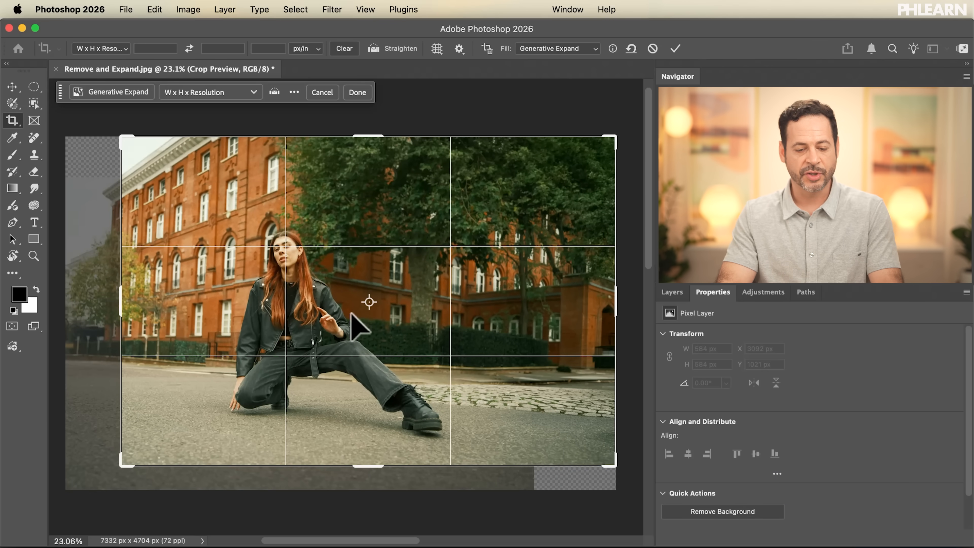
key(Escape)
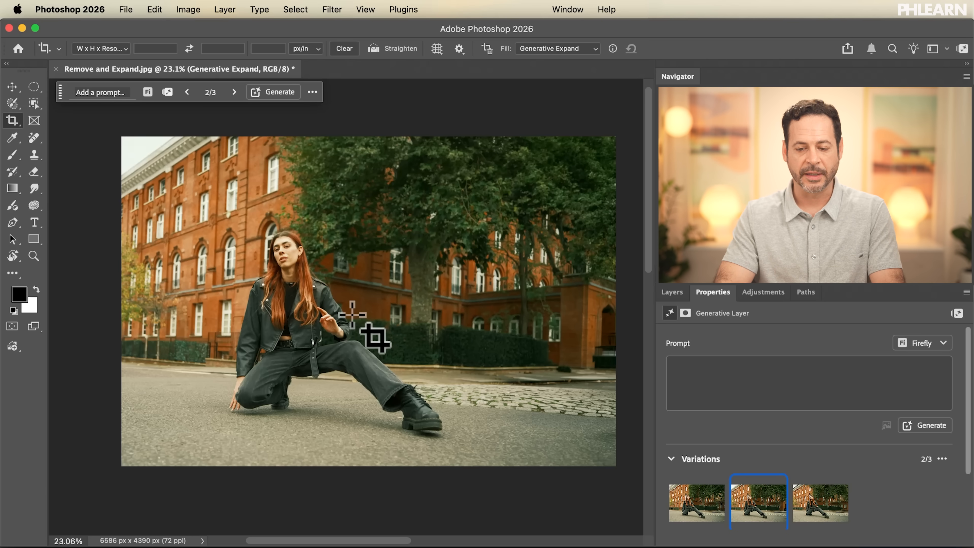
Step: Hide the Generative Expand and both Remove tool edits layers and show them again to compare the result with the original photo
click(672, 292)
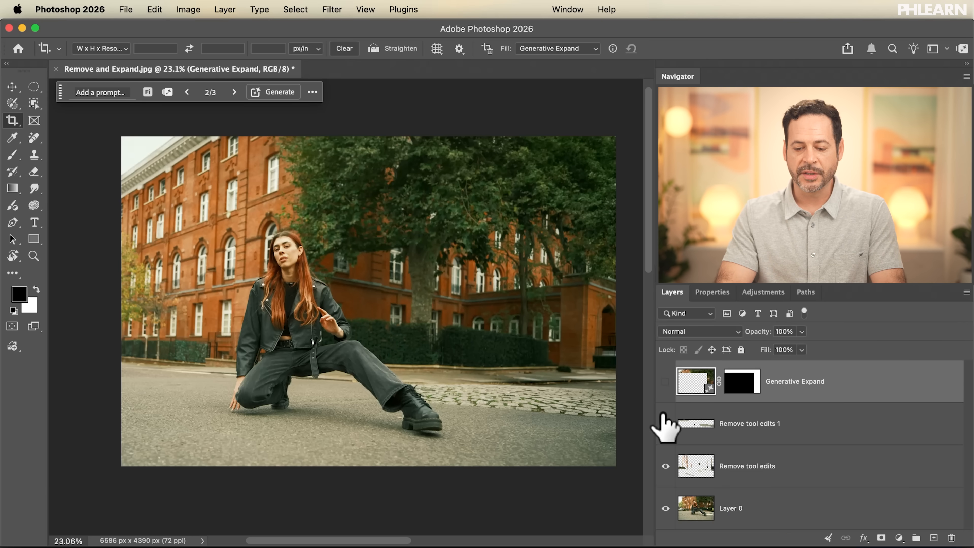
drag(663, 389, 664, 461)
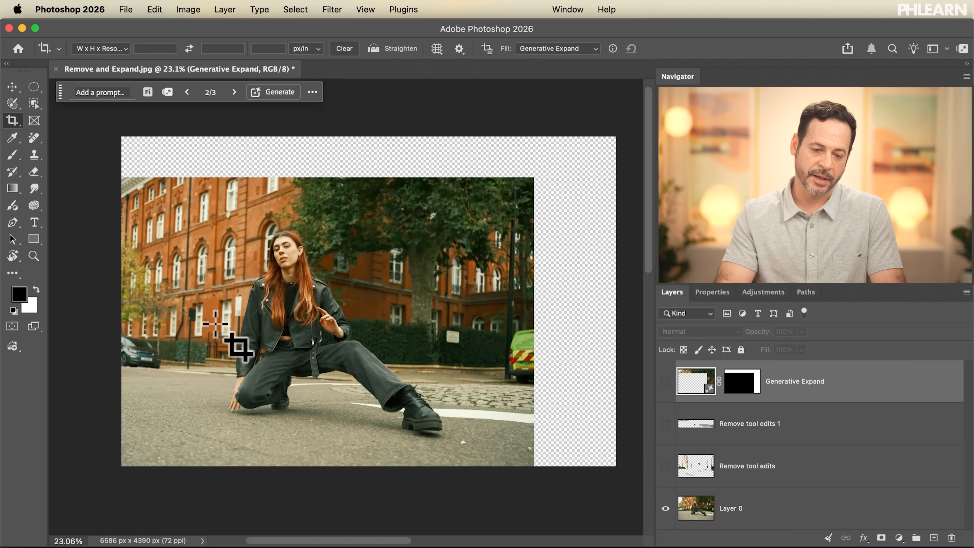
click(666, 466)
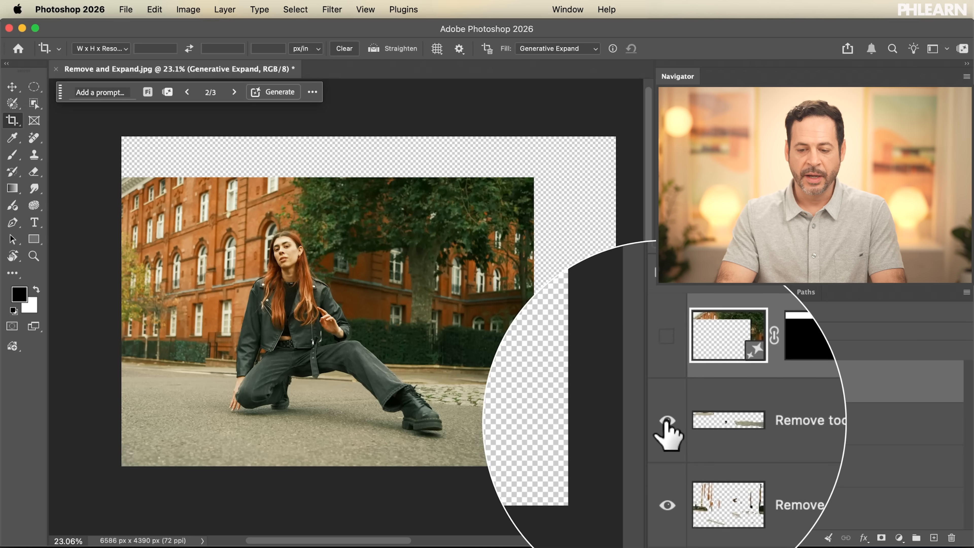
click(666, 381)
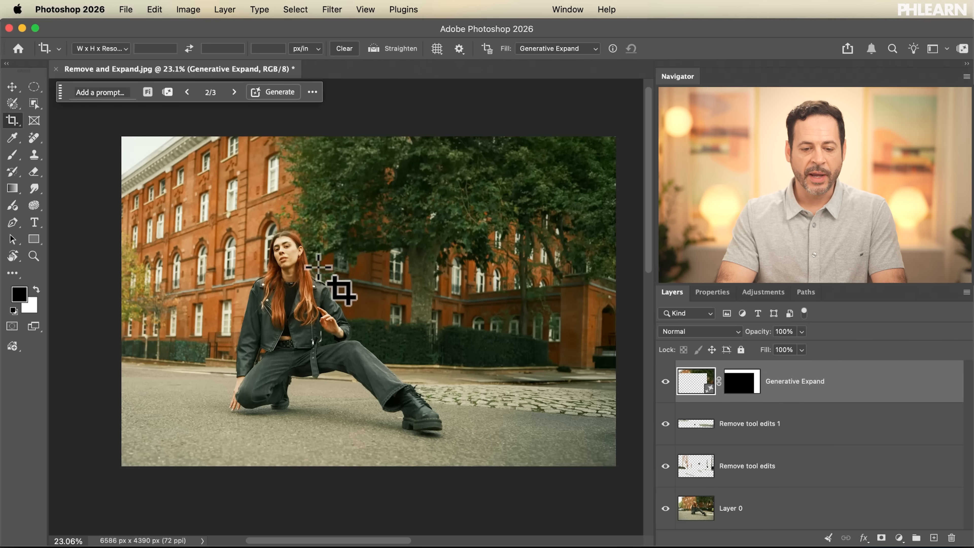
Step: Crop the expanded photo tighter to about 5554 x 3702 px, keeping the model's face on the upper-left thirds intersection
click(398, 322)
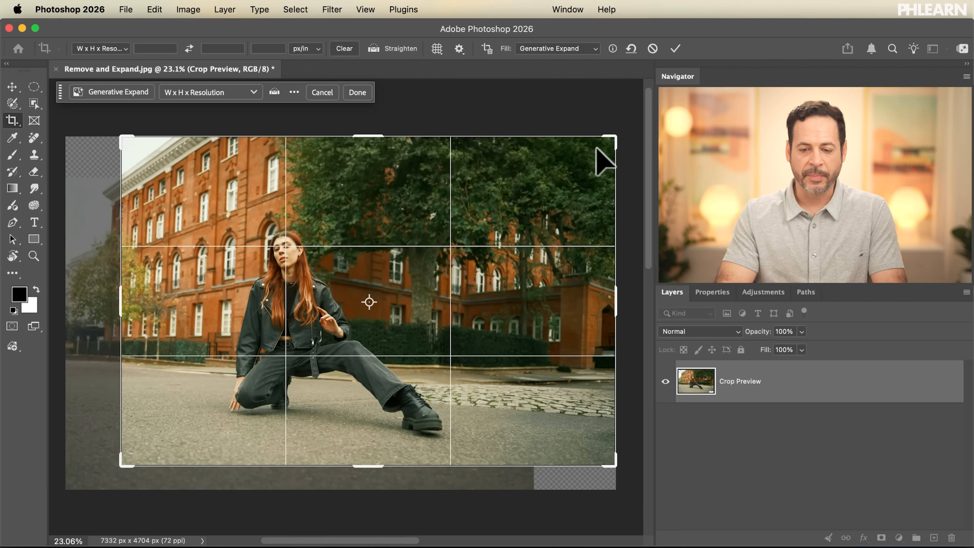
drag(614, 130, 582, 153)
drag(498, 288, 481, 292)
mouse_move(581, 158)
mouse_down()
mouse_move(570, 174)
mouse_move(577, 165)
mouse_up()
drag(474, 341, 467, 337)
key(Return)
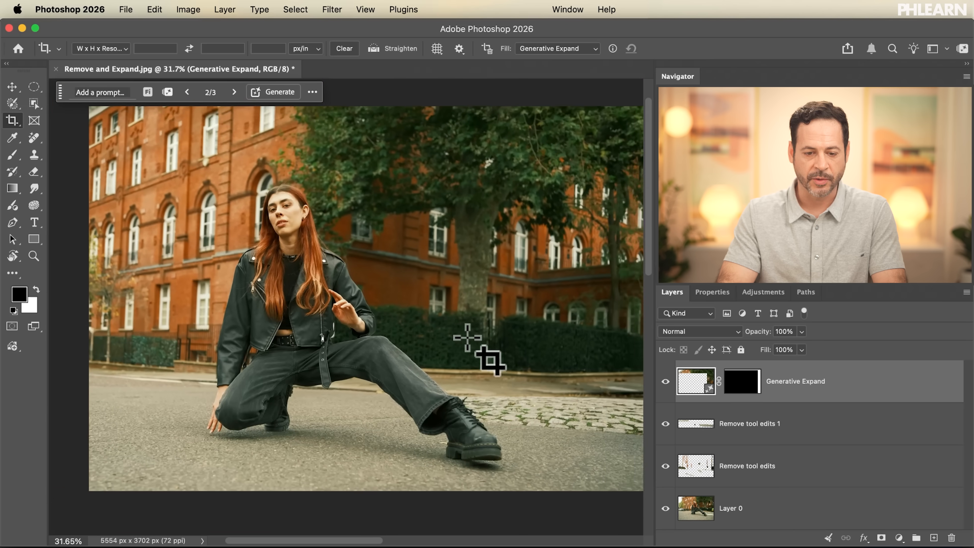
Step: Compare the tighter composition with the original by toggling the Generative Expand and both Remove tool edits layers off and back on
scroll(467, 338, up, 1)
scroll(467, 338, right, 2)
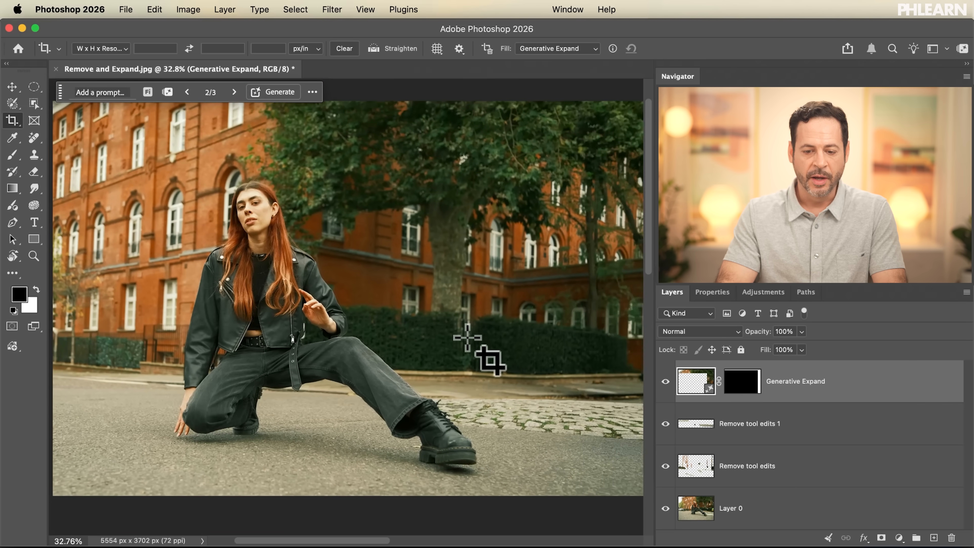
scroll(468, 337, down, 2)
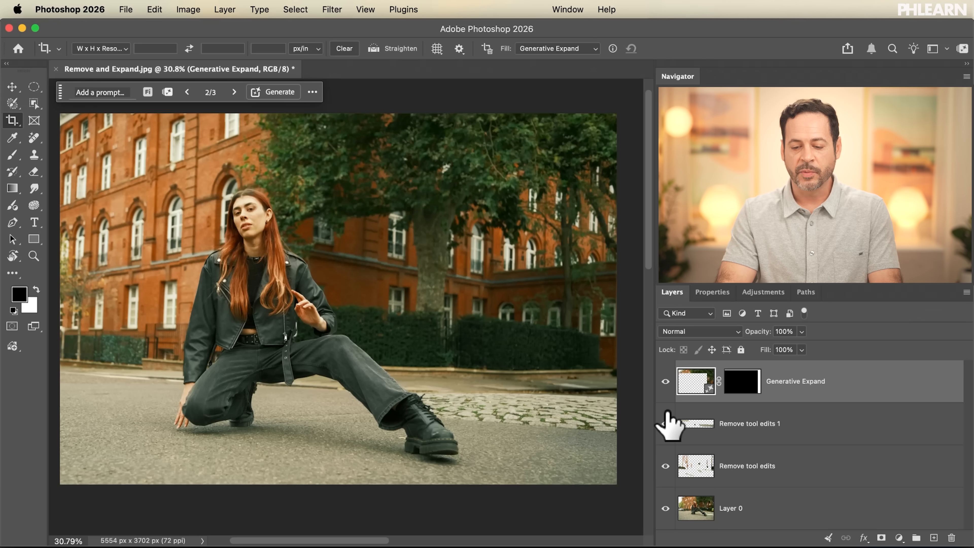
click(664, 465)
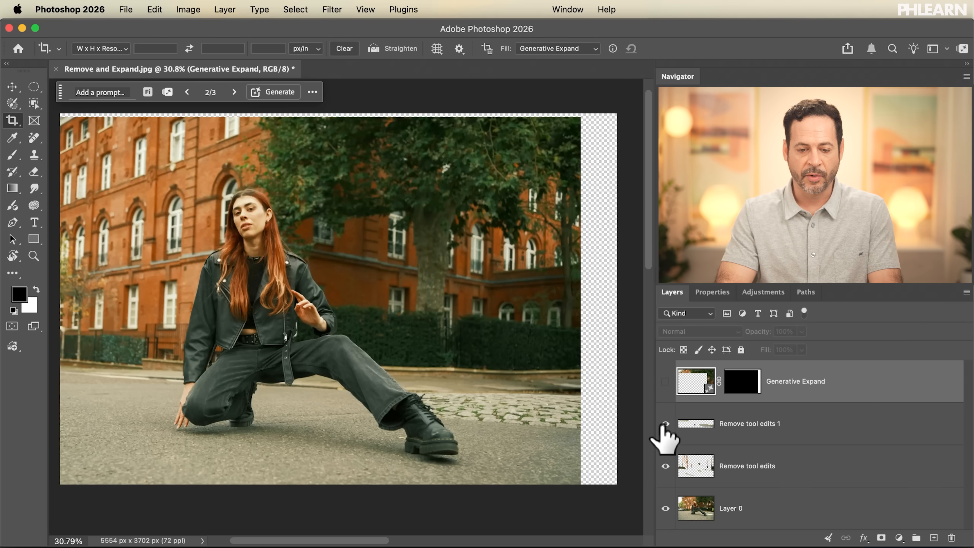
click(666, 381)
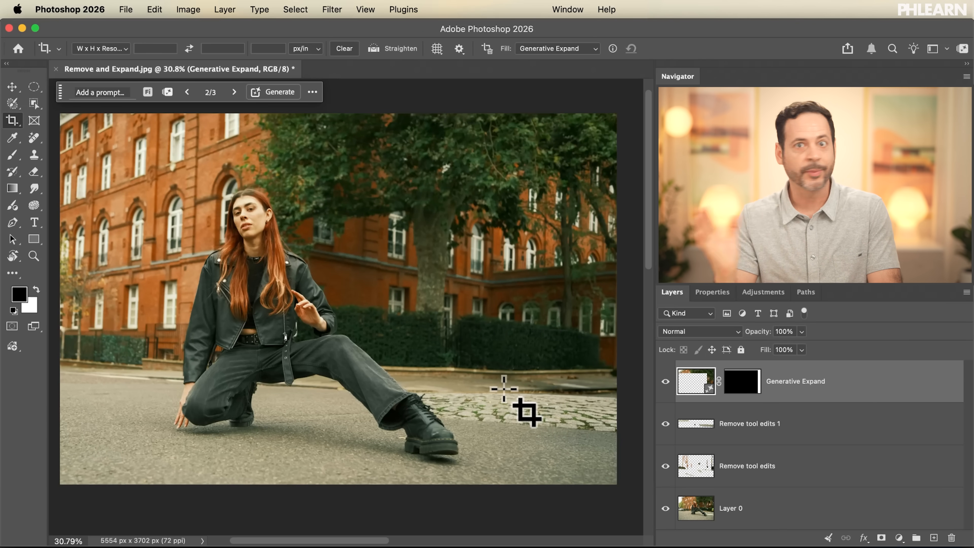